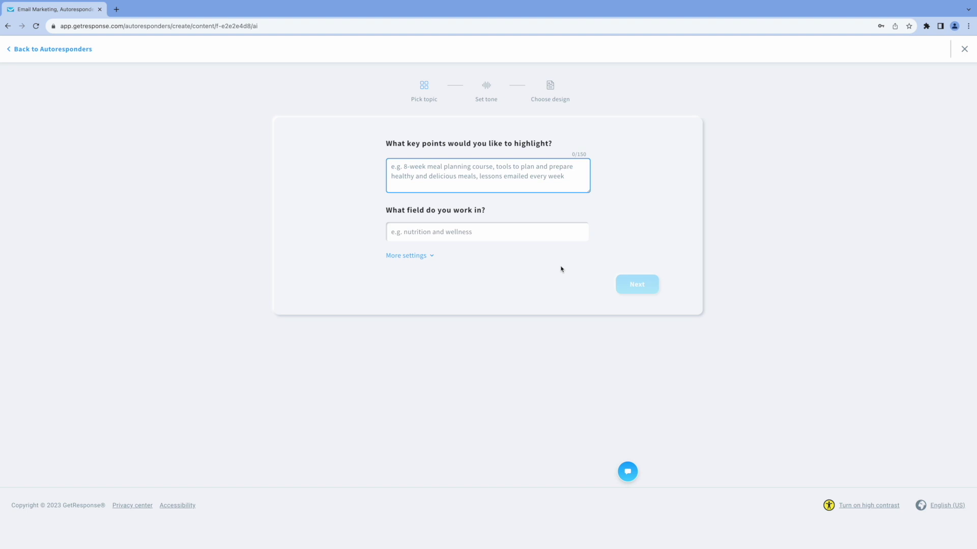
- Enter "6 month fitness program, cardio exercises, weight training, diet and nutrition" as the email's key points
text(6 month)
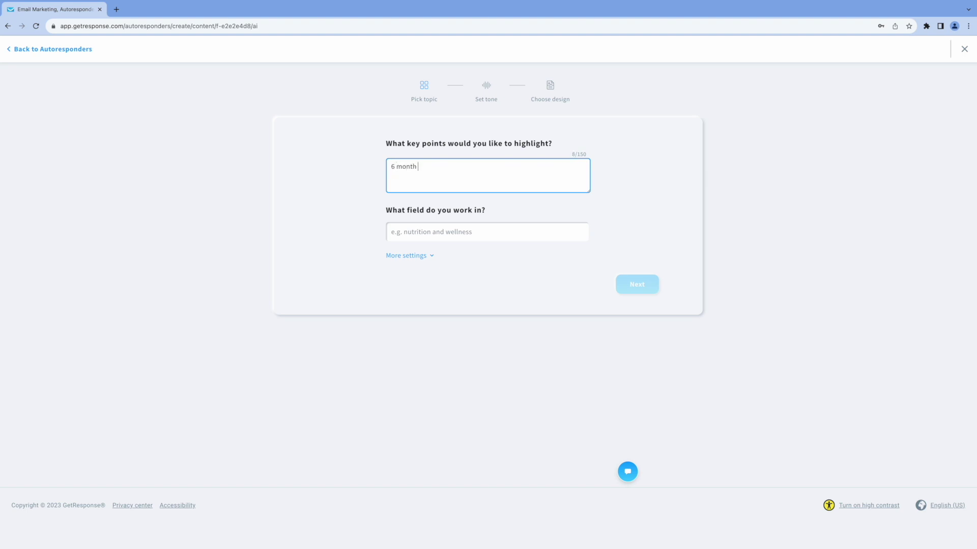
text( fitness program, cardio exercises, weight)
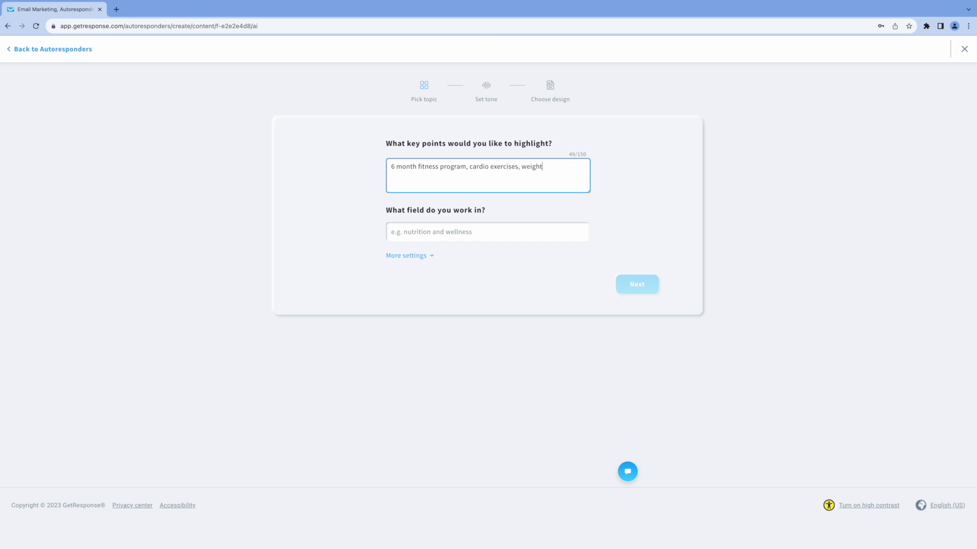
text( training, diet and nutrition)
- Set the field of work to the suggested entry "Fitness coaching"
click(447, 233)
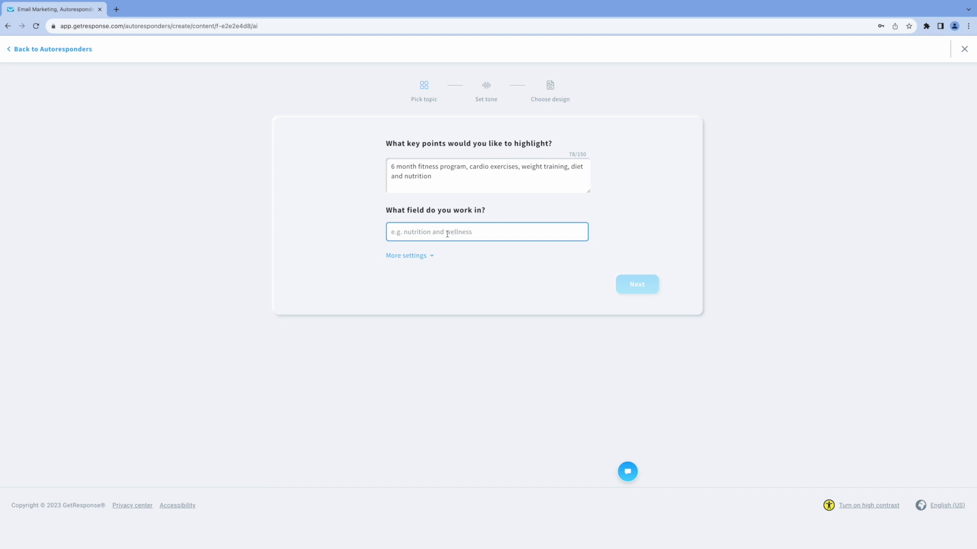
text(Fitness)
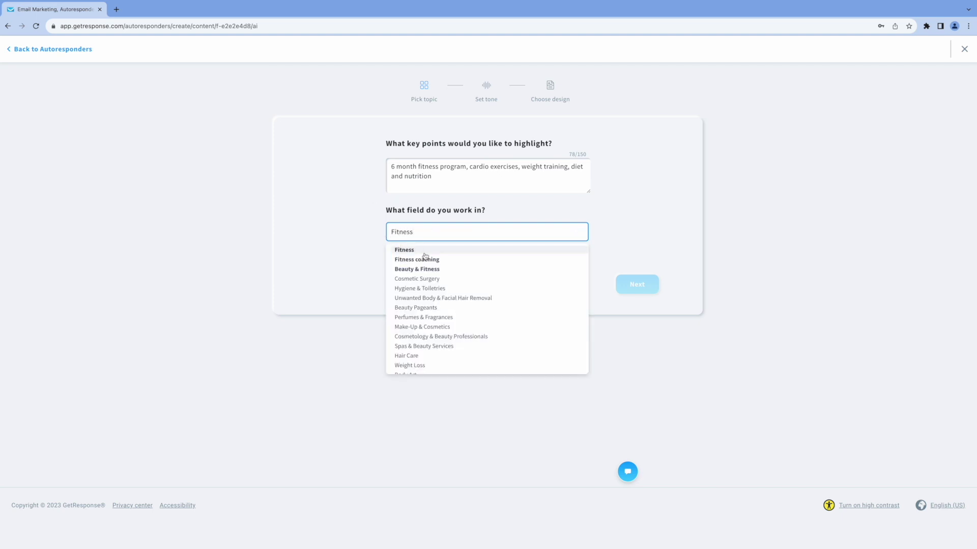
click(422, 261)
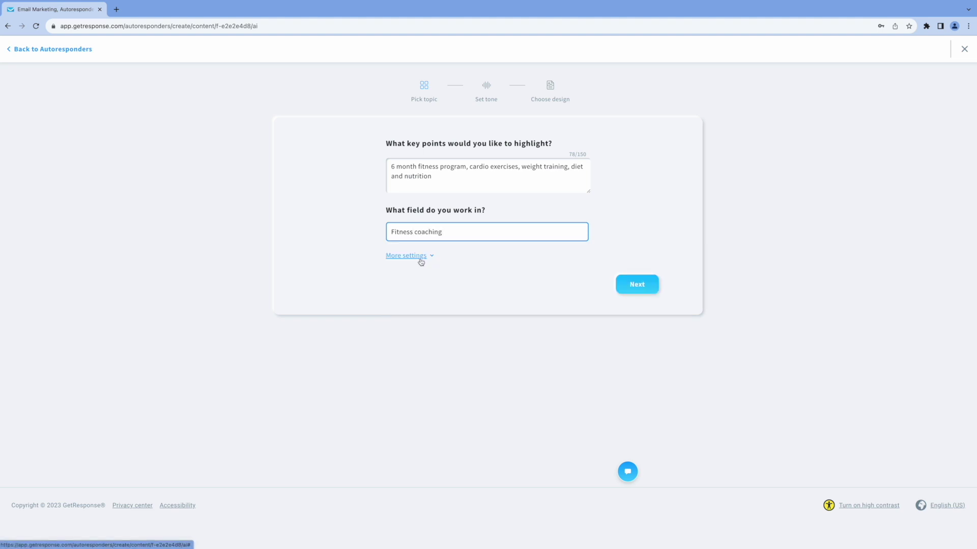
- Generate the autoresponder email with the Convincing tone, the Text only layout and the Bright palette
click(631, 285)
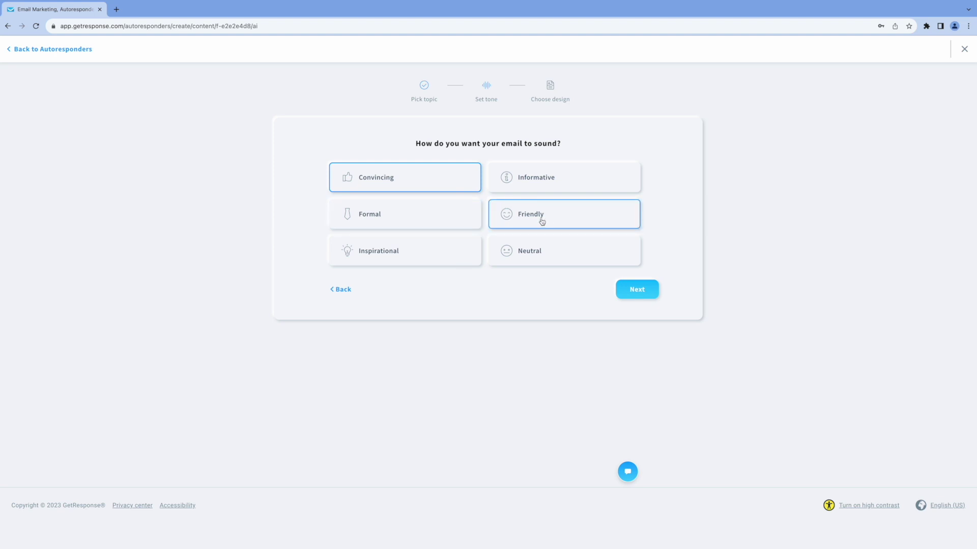
click(625, 294)
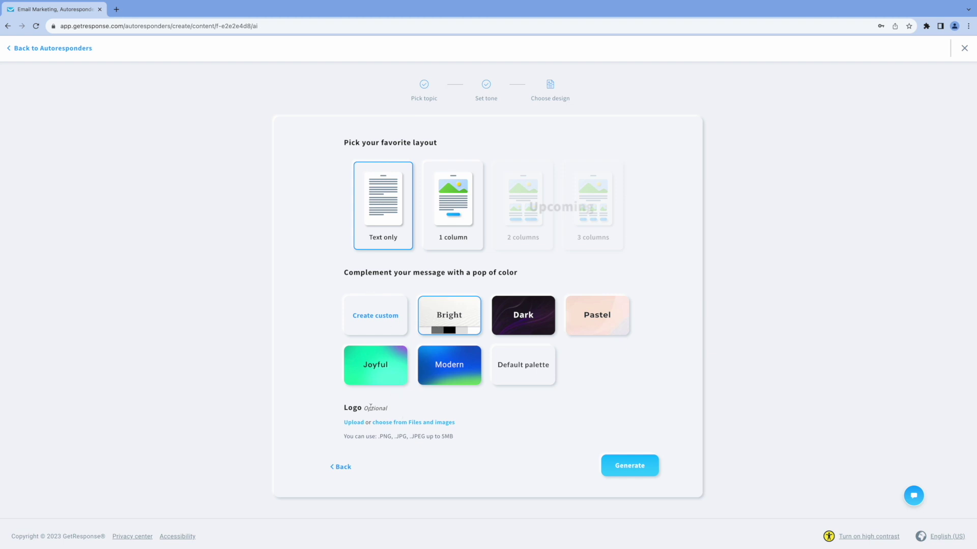
click(626, 465)
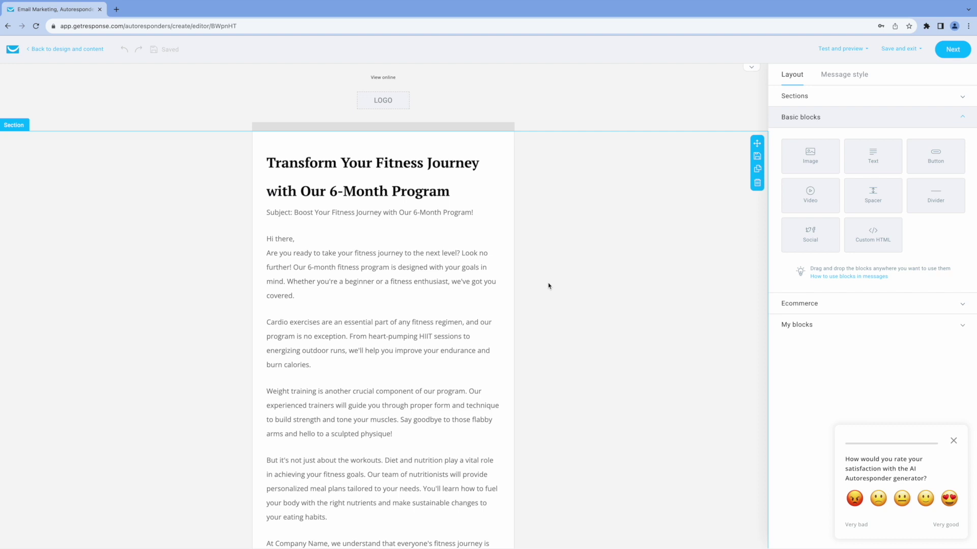
- Read through the generated fitness email from its headline down to the Get Started button and footer
scroll(548, 286, down, 3)
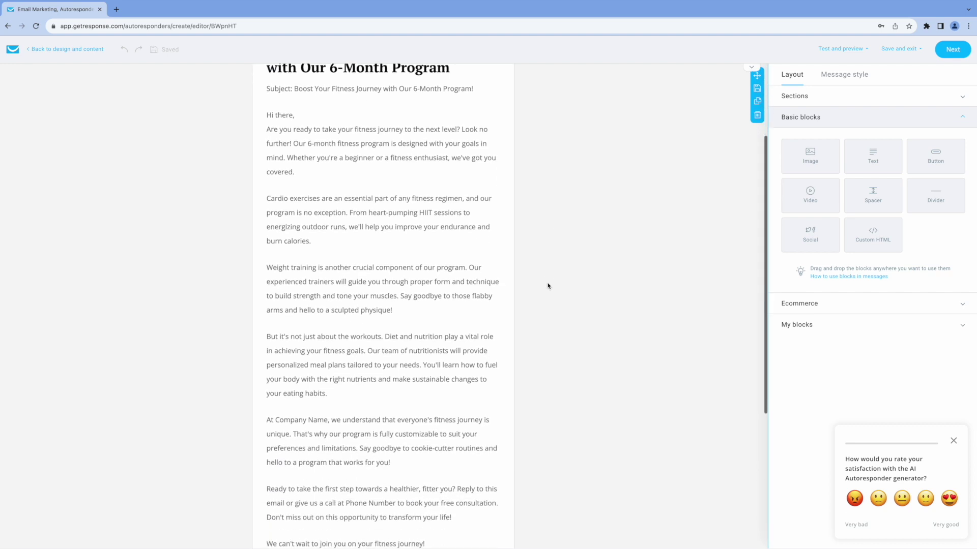
scroll(548, 286, down, 5)
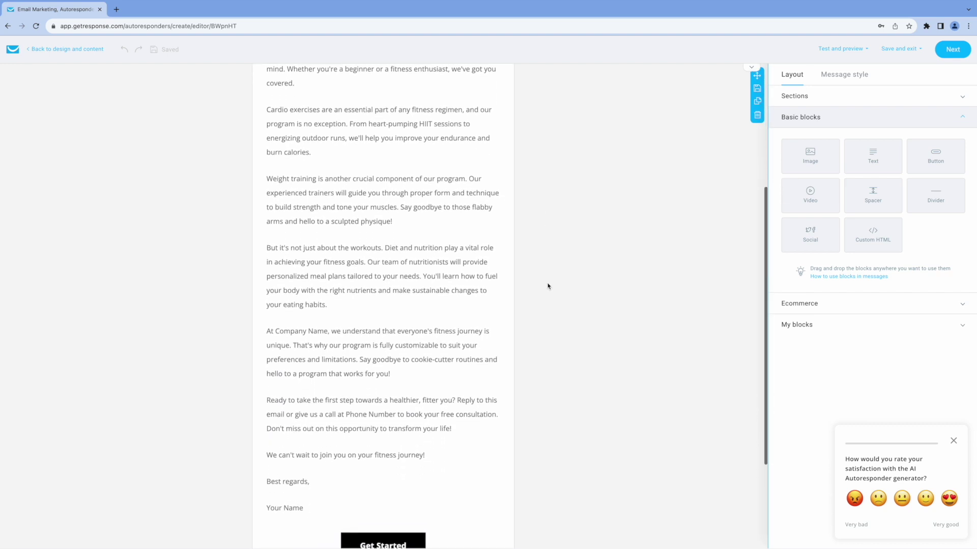
scroll(548, 286, up, 3)
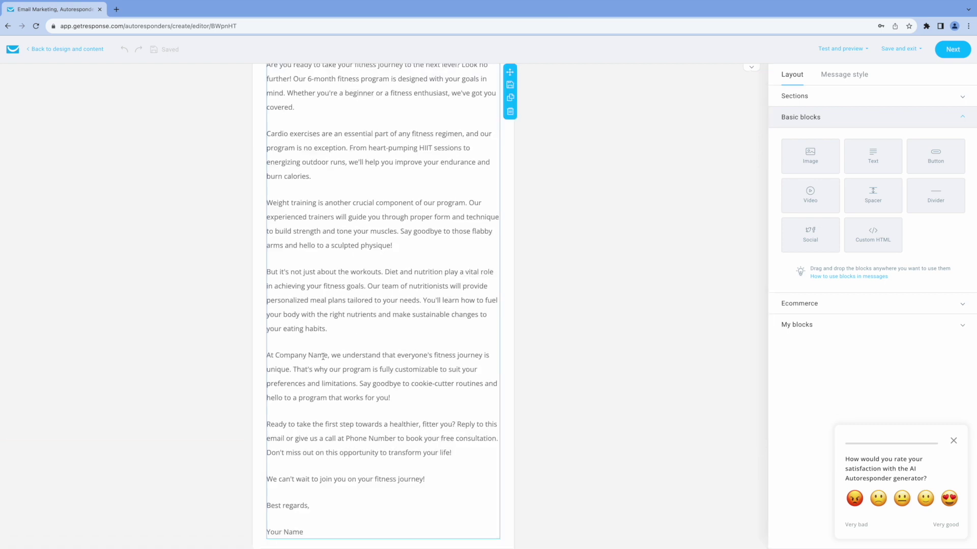
scroll(485, 392, up, 4)
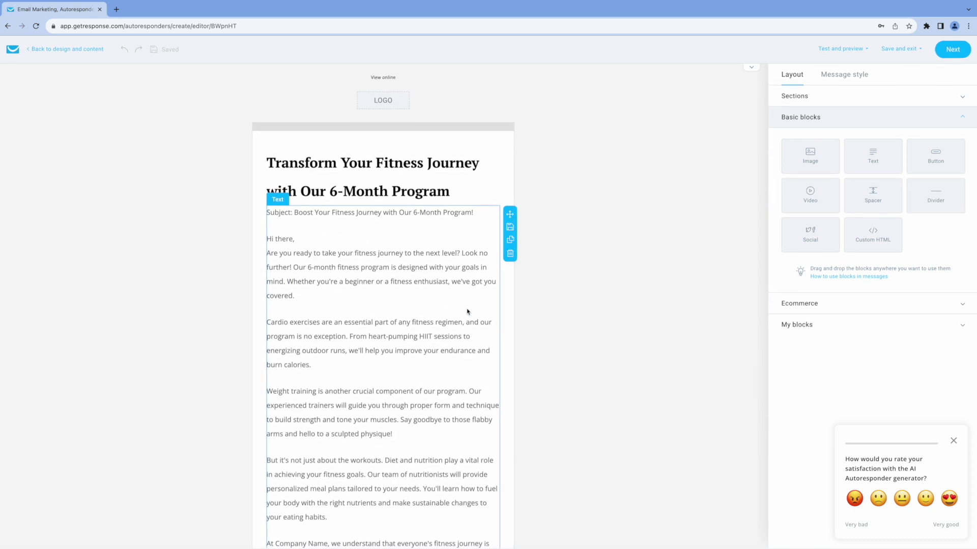
scroll(468, 313, down, 1)
scroll(468, 314, down, 2)
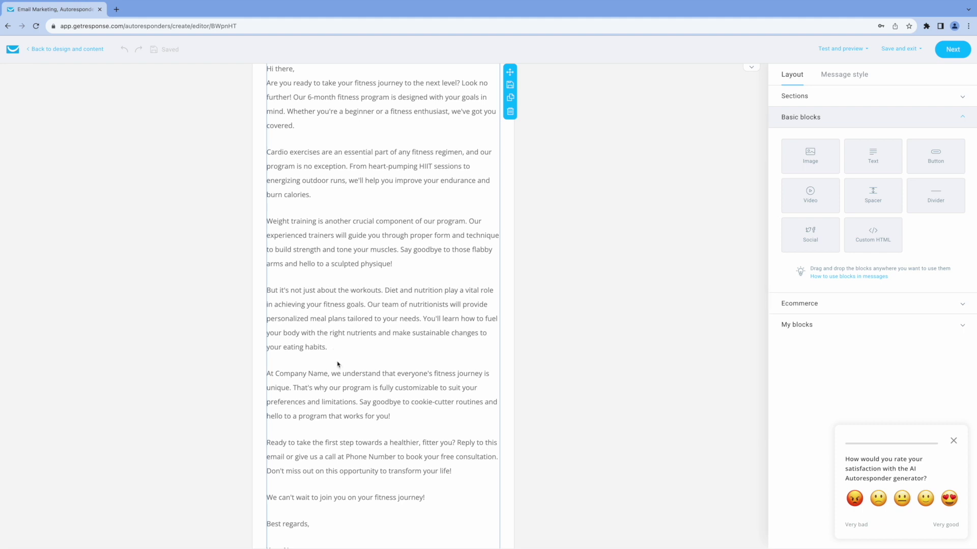
scroll(377, 467, down, 2)
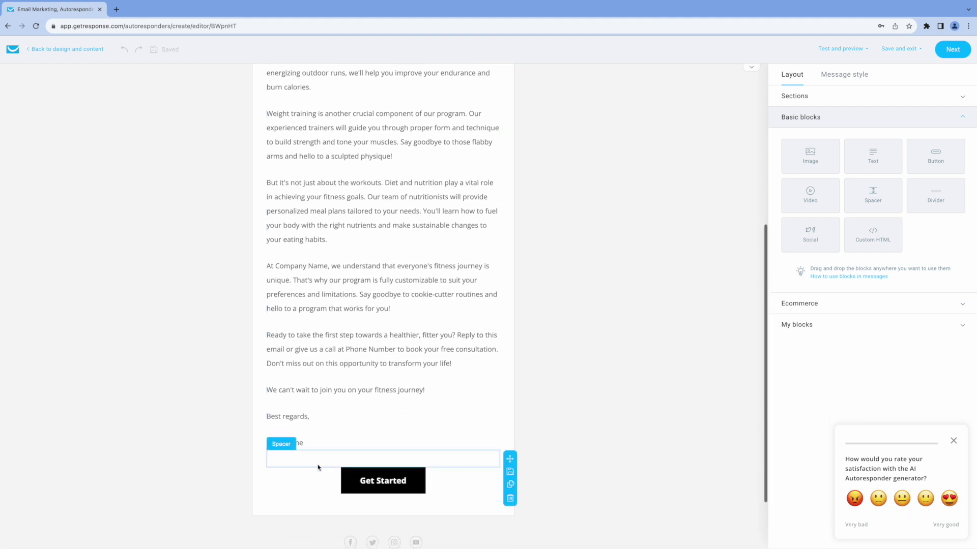
scroll(559, 466, down, 2)
scroll(564, 464, up, 15)
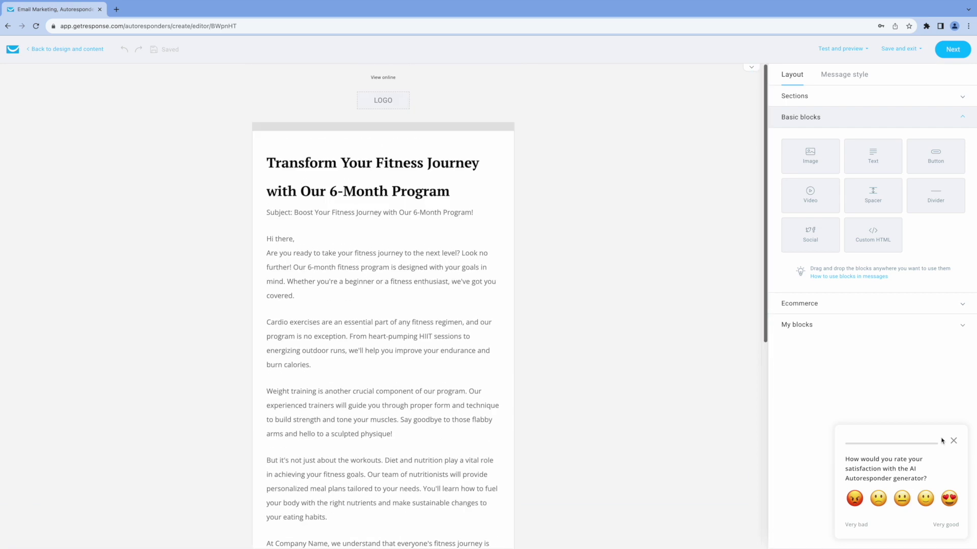
- Dismiss the satisfaction survey, continue to the autoresponder's settings and name it "Fitness Program"
click(954, 440)
click(950, 52)
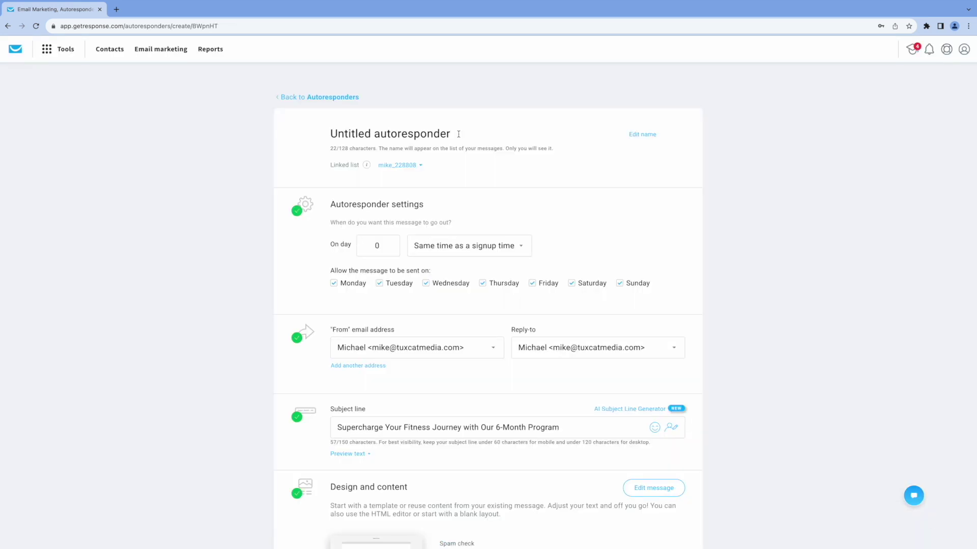
drag(458, 133, 312, 135)
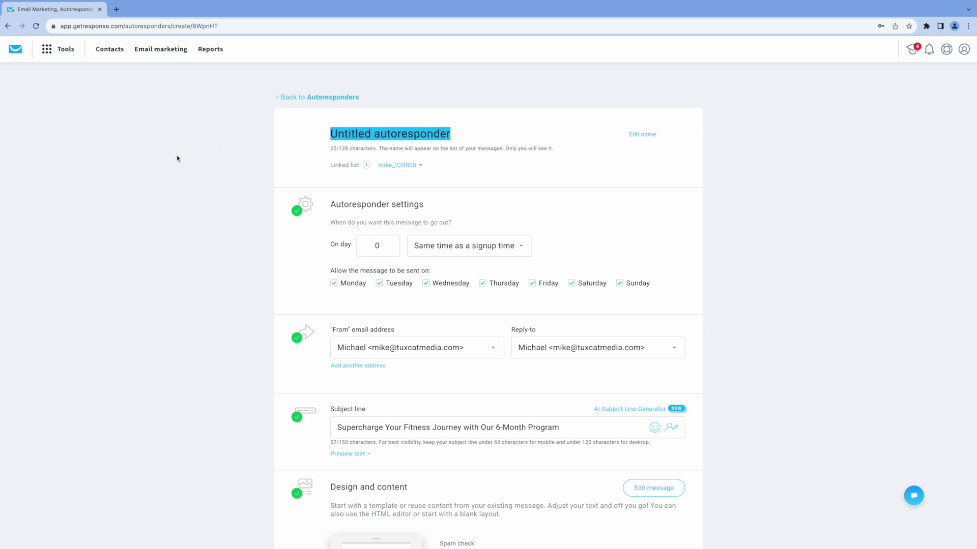
text(Fitness)
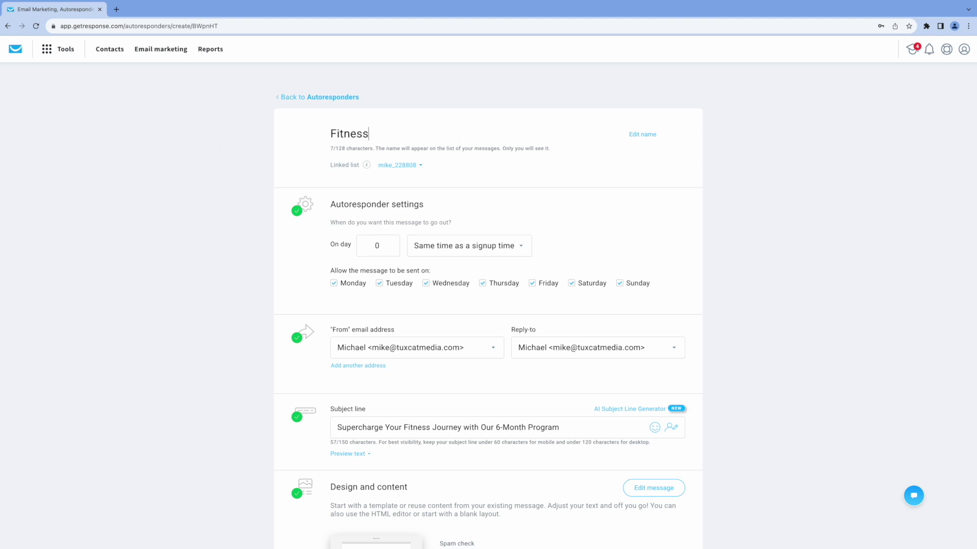
text( Program)
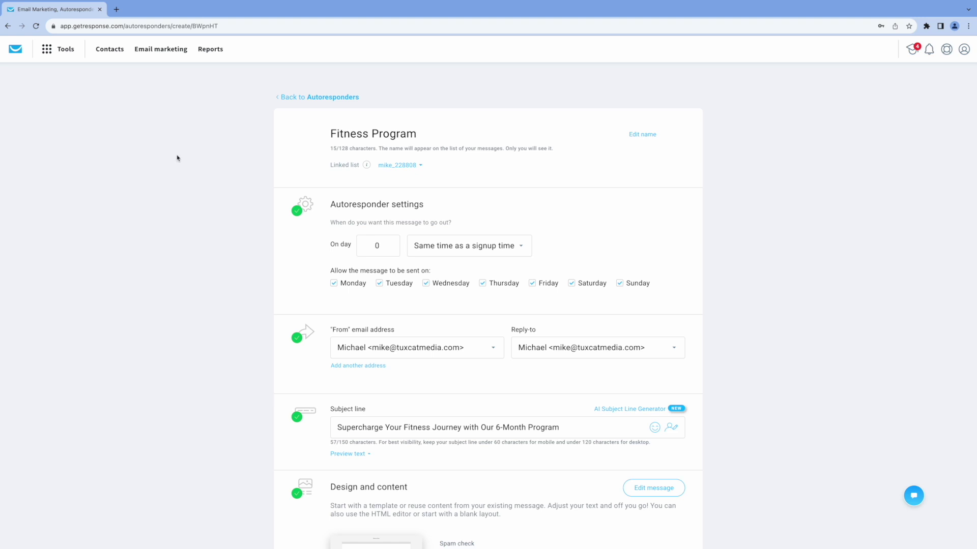
- Check the remaining autoresponder settings down to the tracking options and save the autoresponder with Update
scroll(449, 315, down, 1)
scroll(450, 315, down, 5)
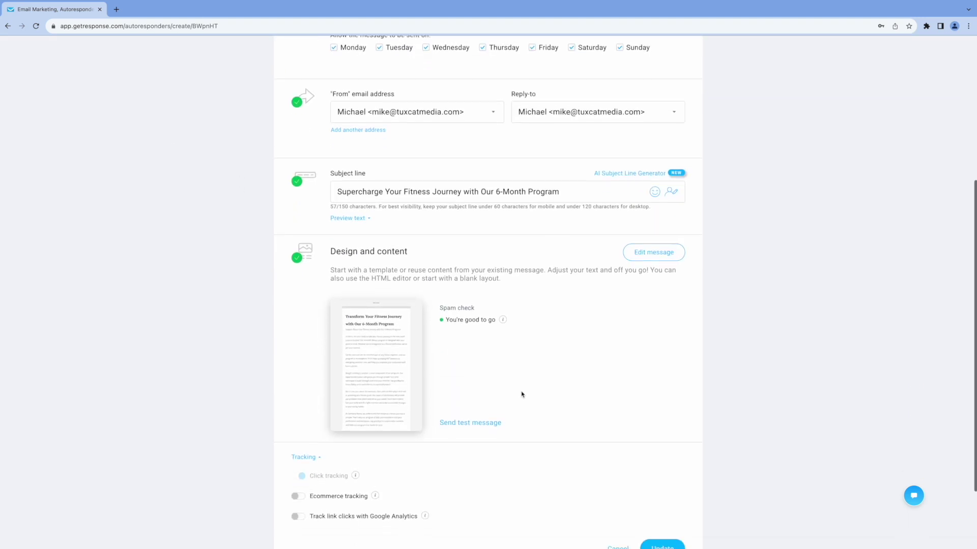
scroll(506, 385, down, 2)
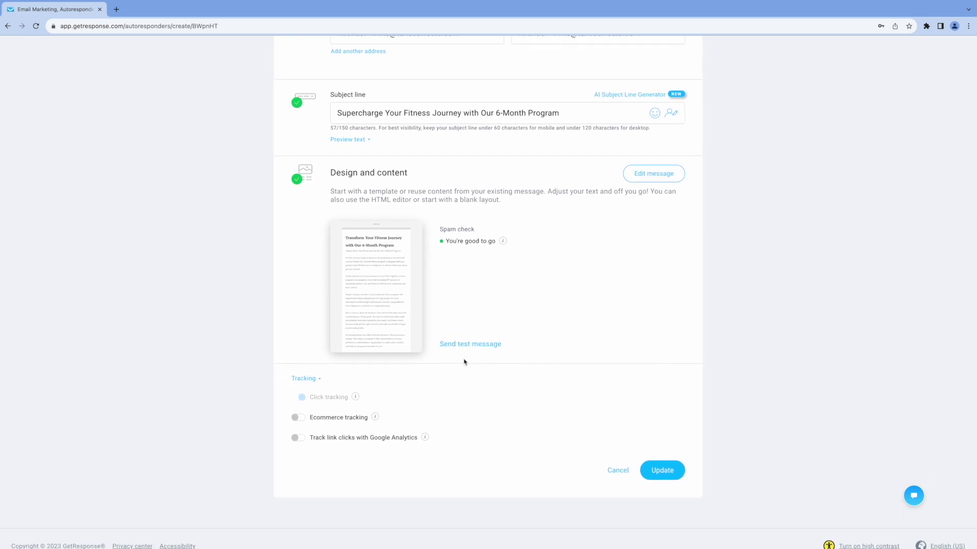
click(658, 471)
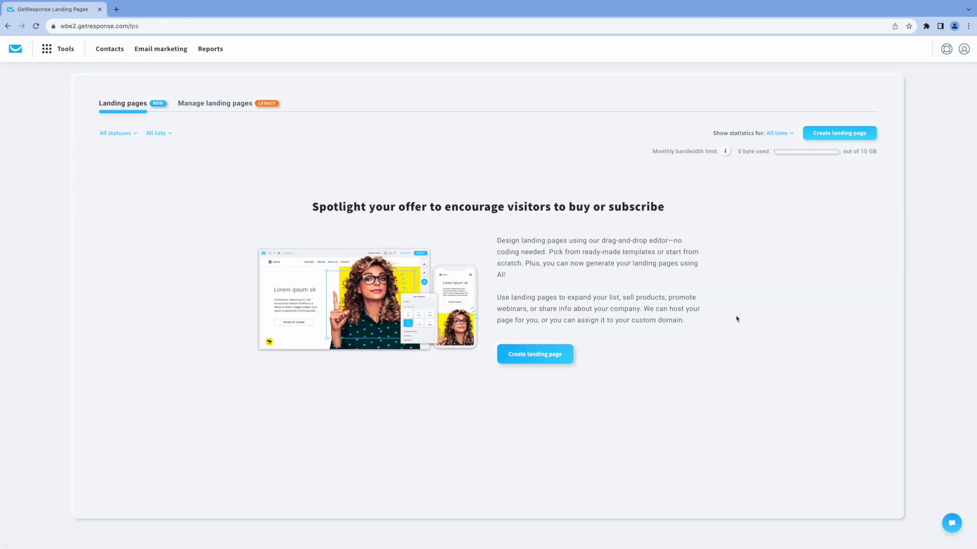
- Start a new landing page with the AI-powered builder and set the field of work to "Nutrition and wellness"
click(842, 134)
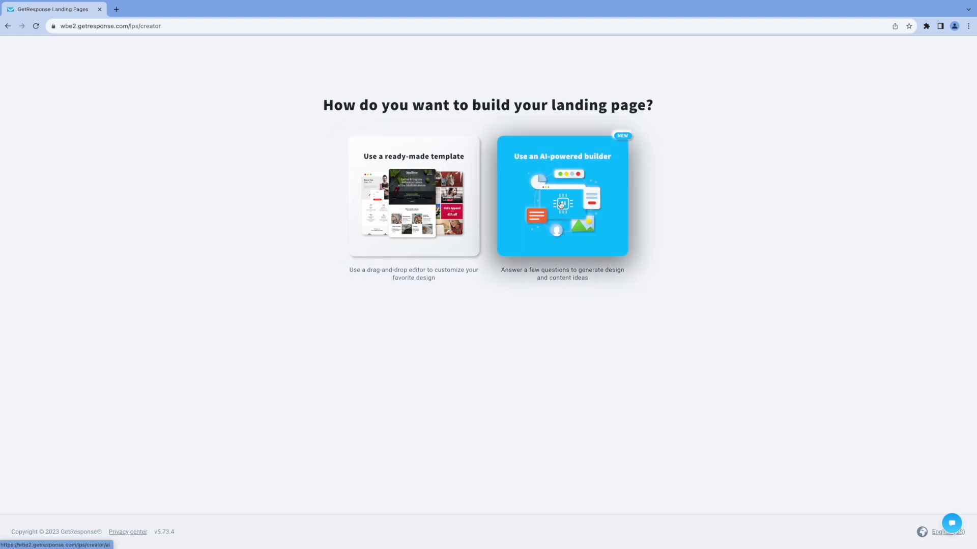
click(561, 205)
text(health and wellness)
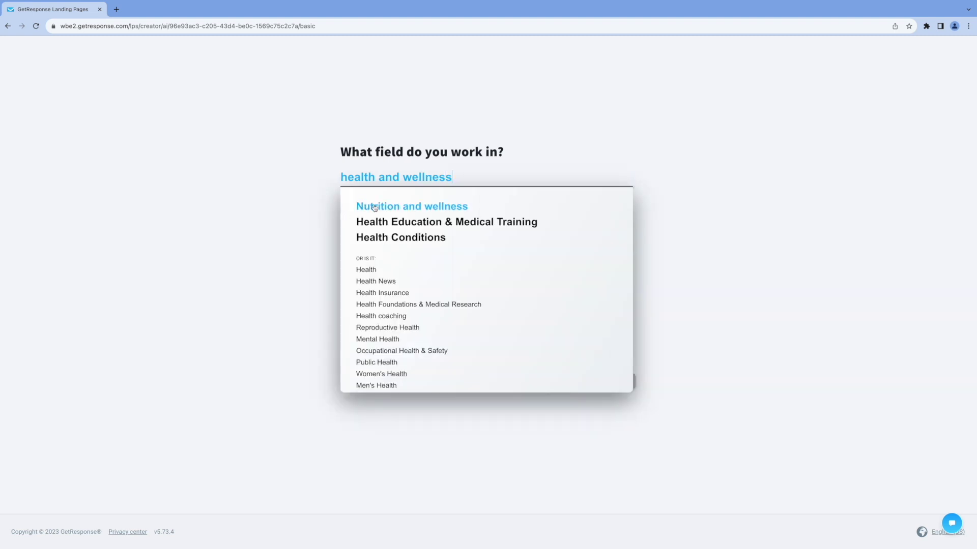
click(374, 207)
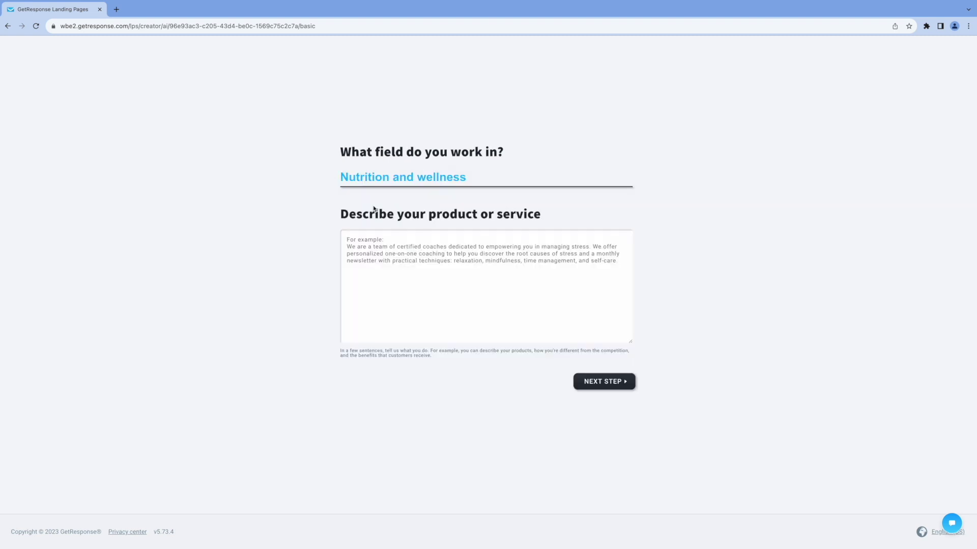
- Describe the service as certified wellness coaches offering personalized one-on-one coaching and a monthly newsletter, and keep the recommended page elements
text(We are a team of certified coaches dedicated to empowering you in managing your wellness.  We offer personalized one-on-one coaching to help you discover the root causes of stress and a monthly newsletter with practical techniques for relaxation, mindfulness, time management, and self-care.)
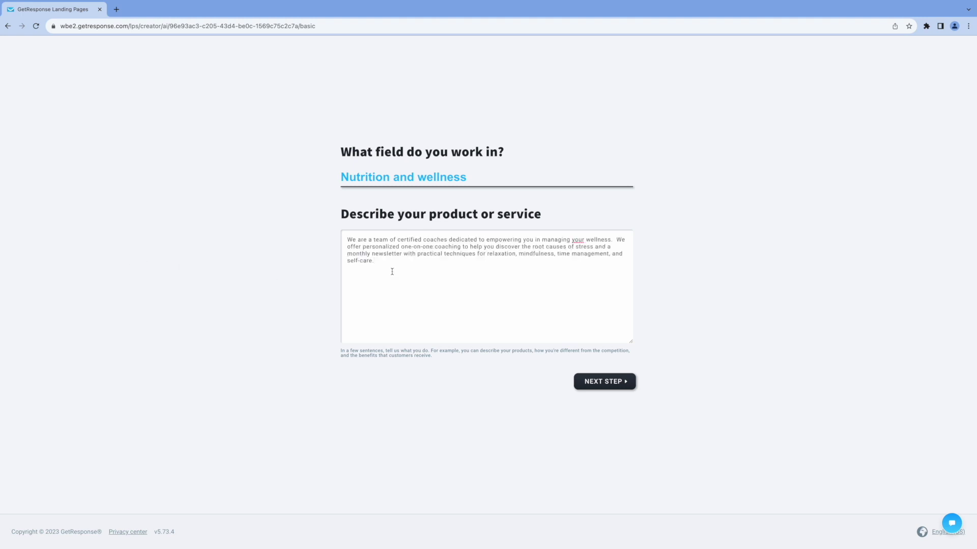
click(610, 385)
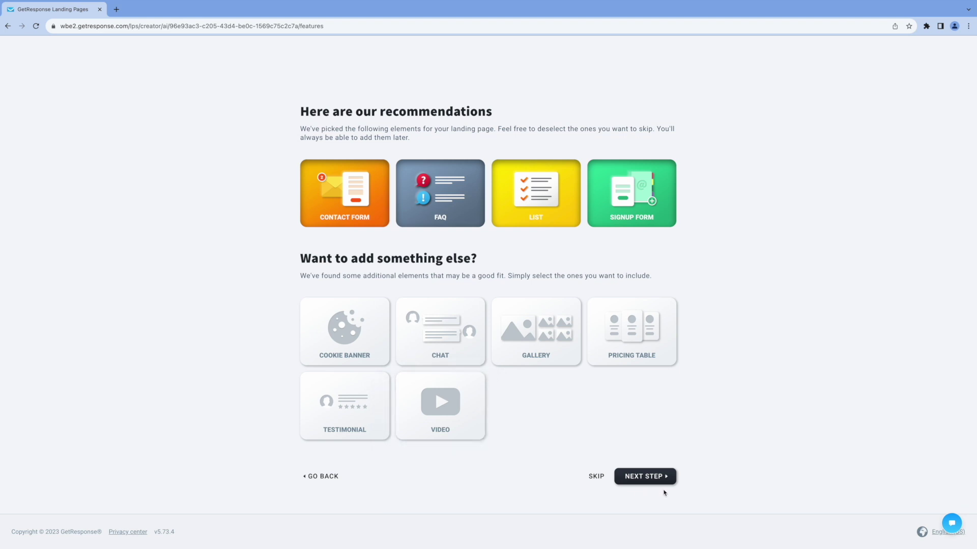
click(650, 479)
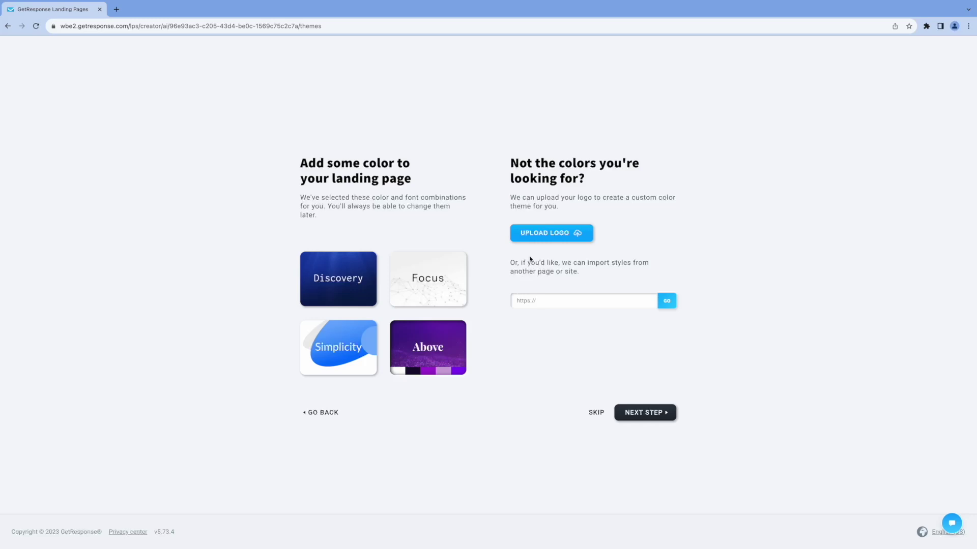
- Keep the Above color theme and the prefilled company details, and use the third suggested design with the tomato background
click(641, 410)
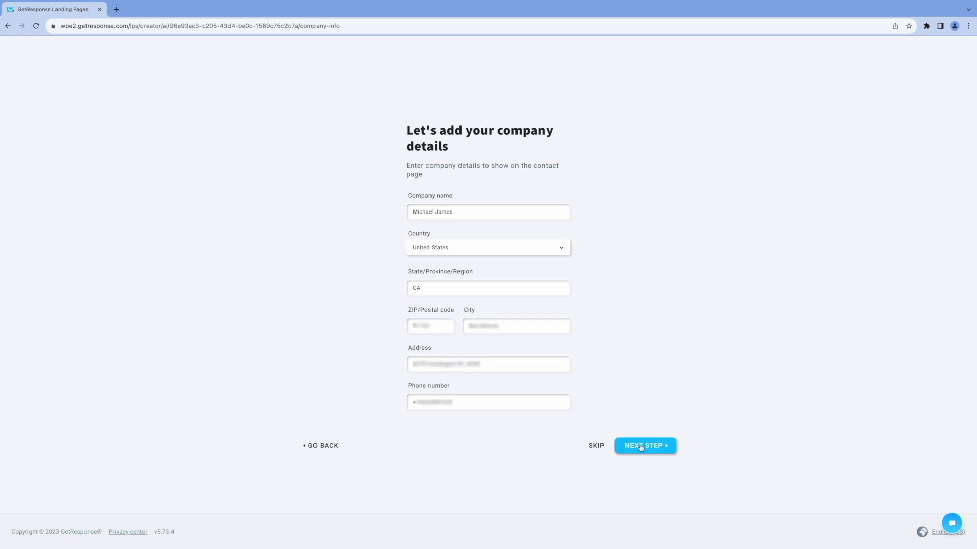
click(641, 447)
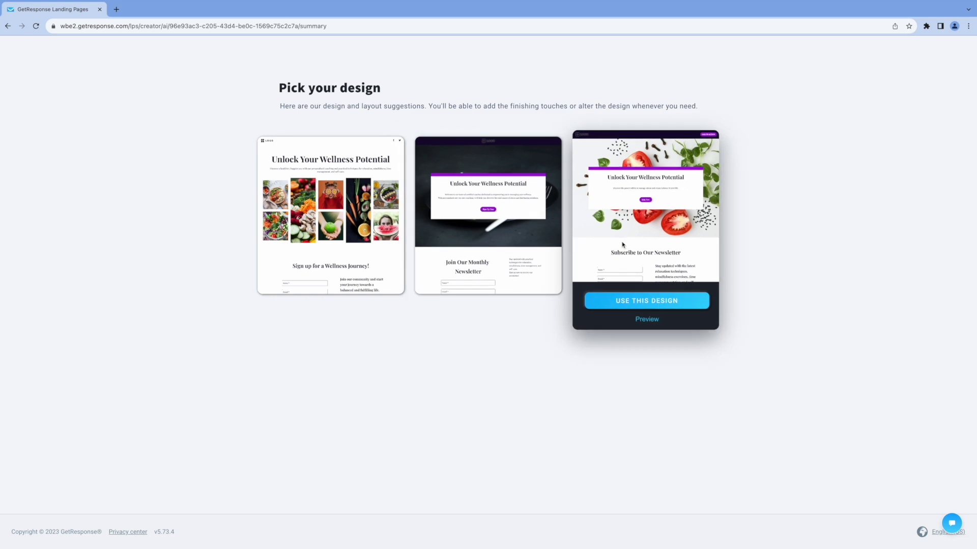
click(643, 301)
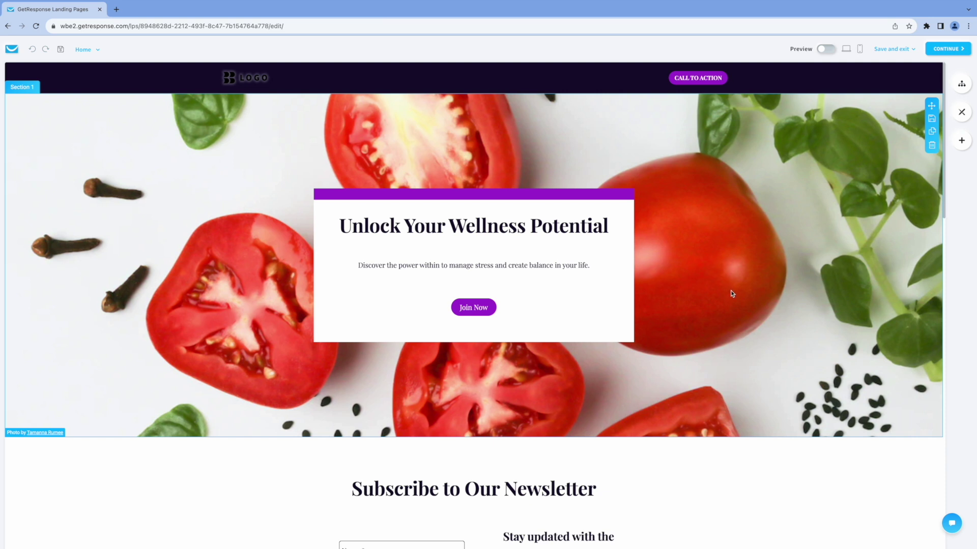
- Review the generated landing page's sections from the hero down to the questions and footer, and save and exit the page
scroll(732, 294, down, 5)
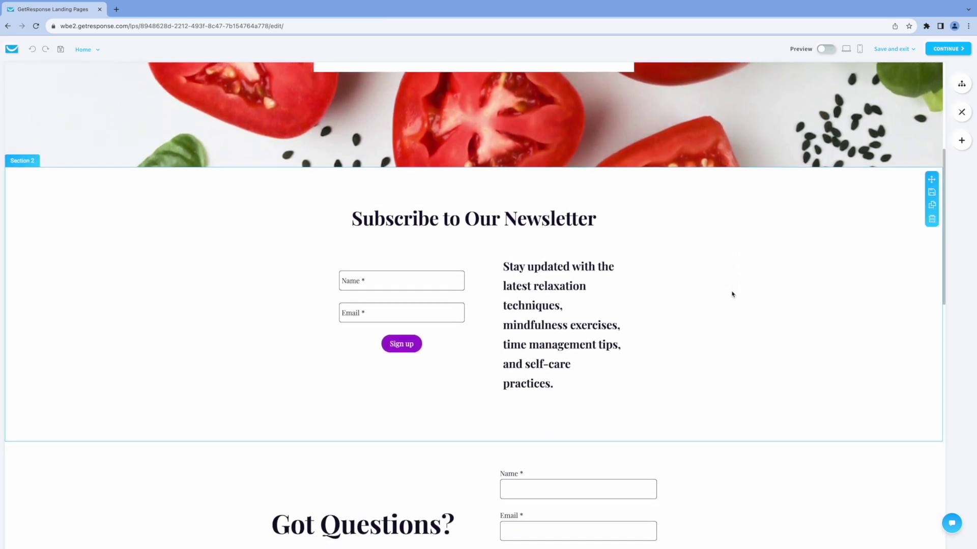
scroll(730, 292, down, 2)
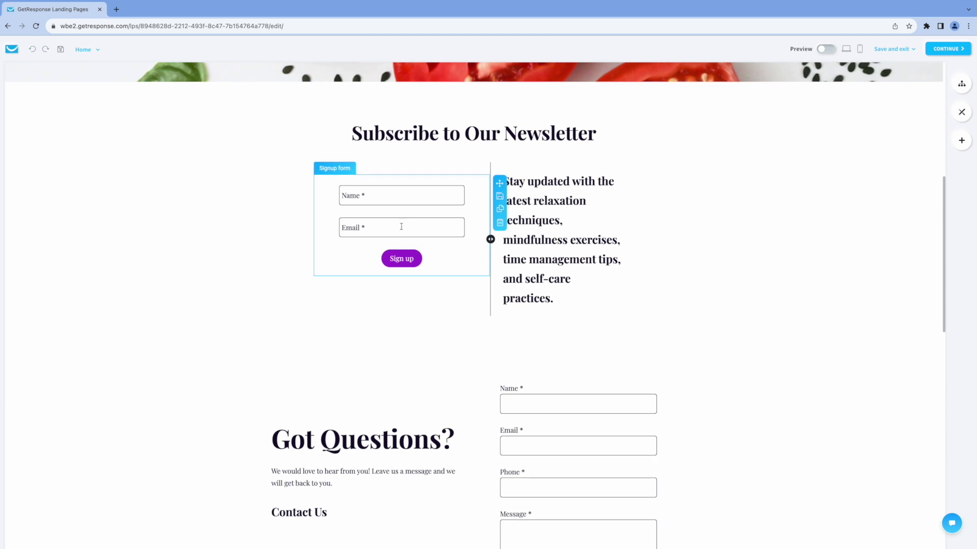
scroll(678, 349, down, 3)
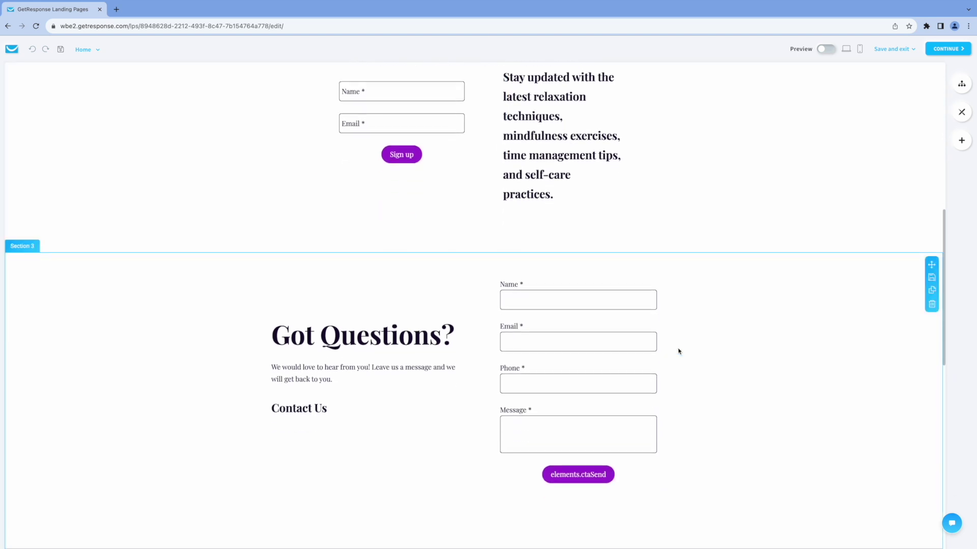
scroll(776, 382, down, 6)
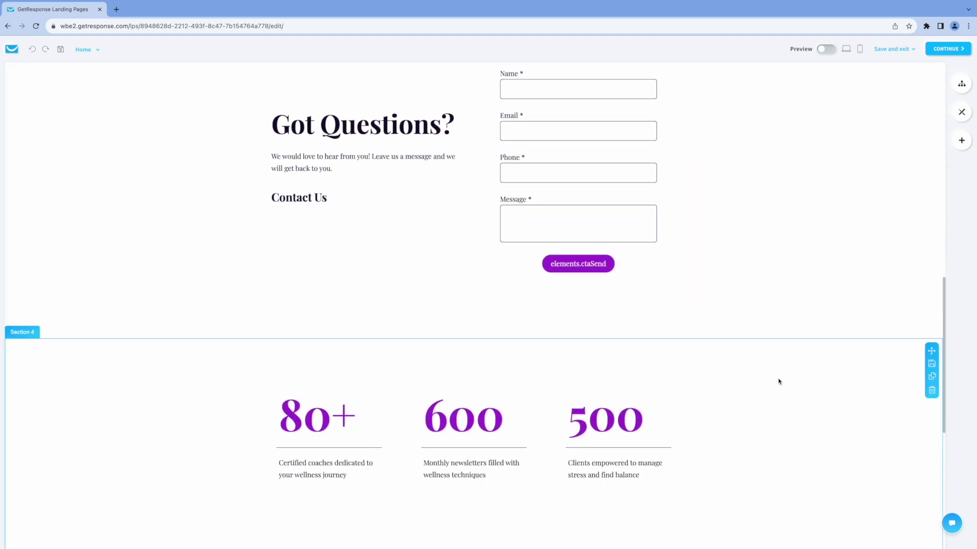
scroll(778, 382, down, 5)
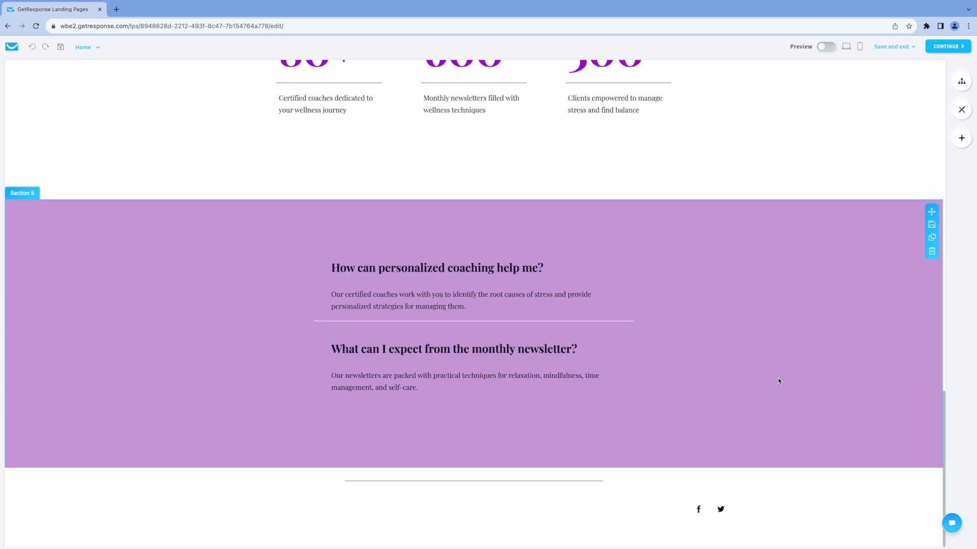
click(322, 98)
drag(245, 175, 283, 174)
click(387, 371)
drag(378, 371, 432, 373)
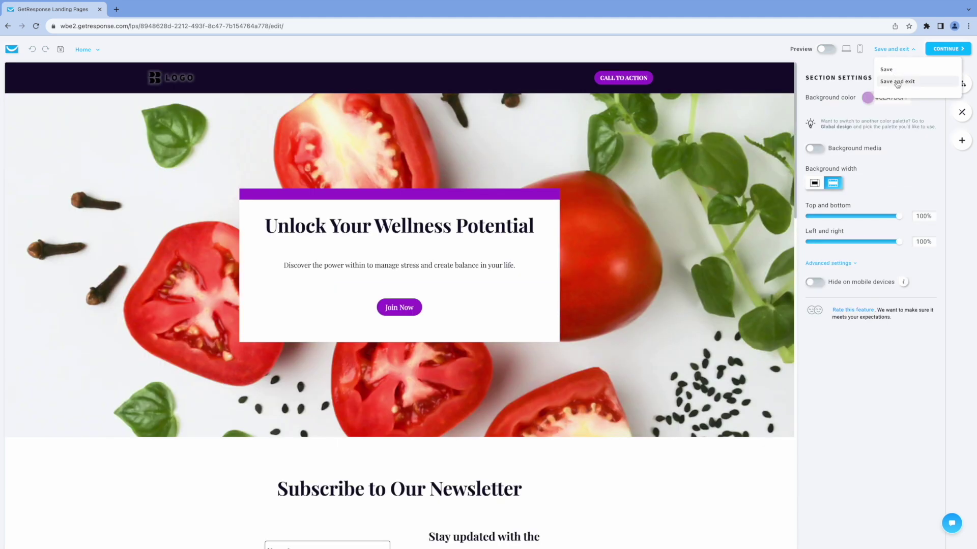
click(896, 80)
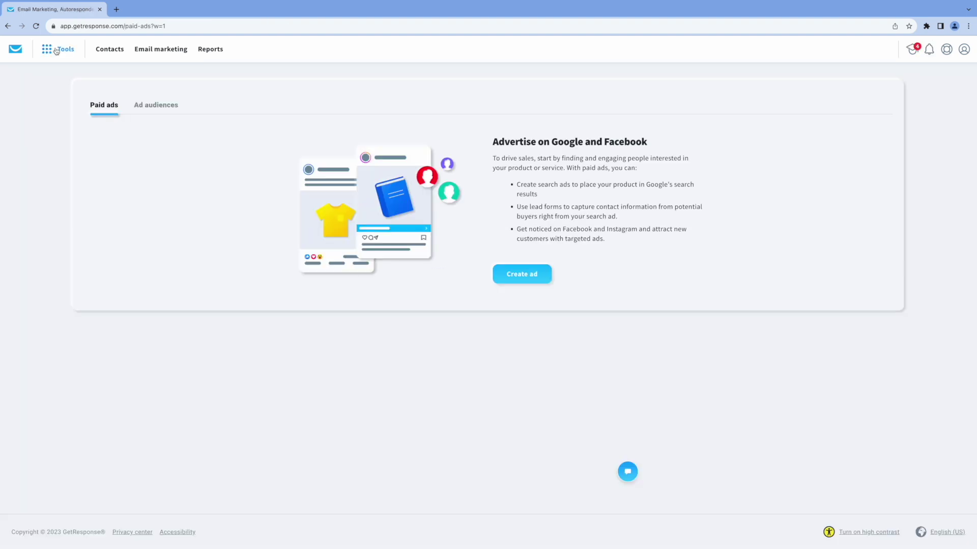
- Start a new paid ad to bring new leads, as a search ad with lead form created with the AI Generator
click(56, 51)
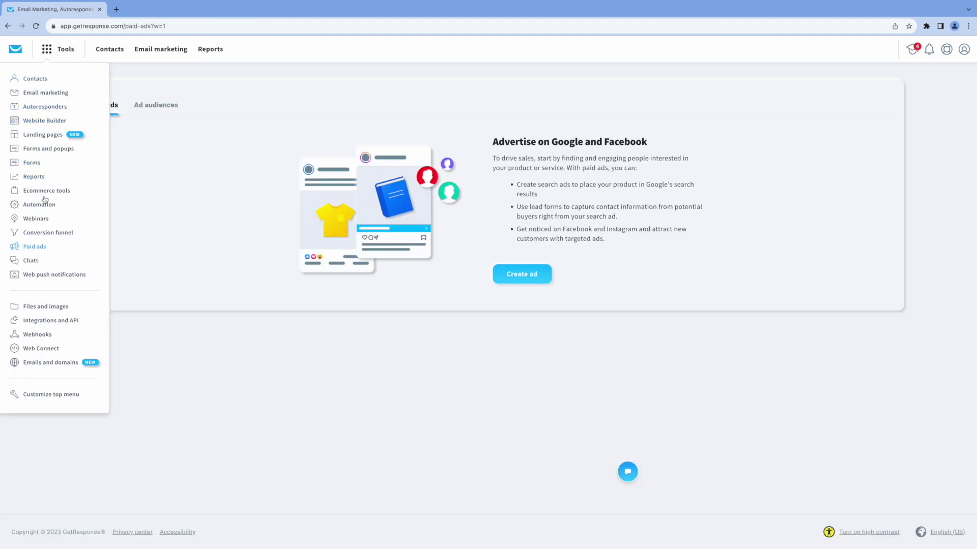
click(258, 394)
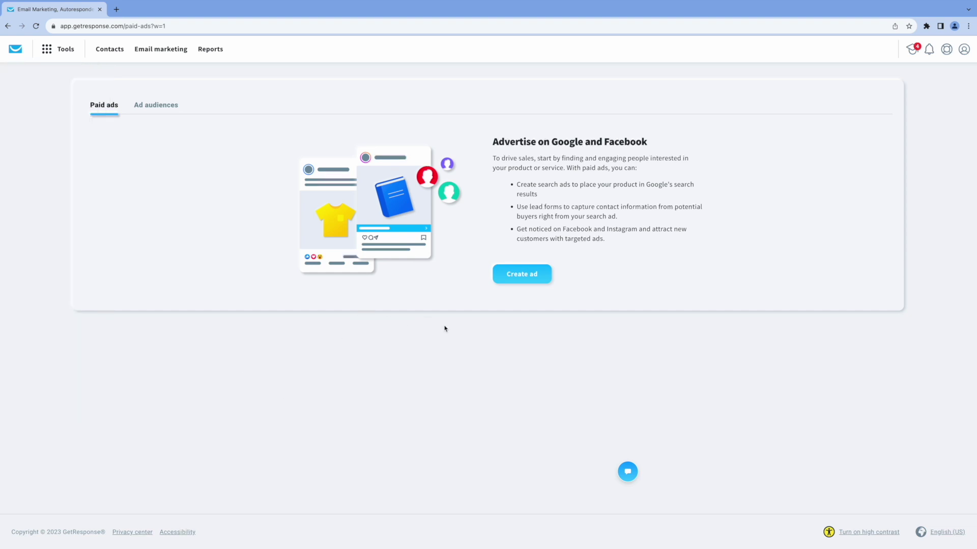
click(535, 275)
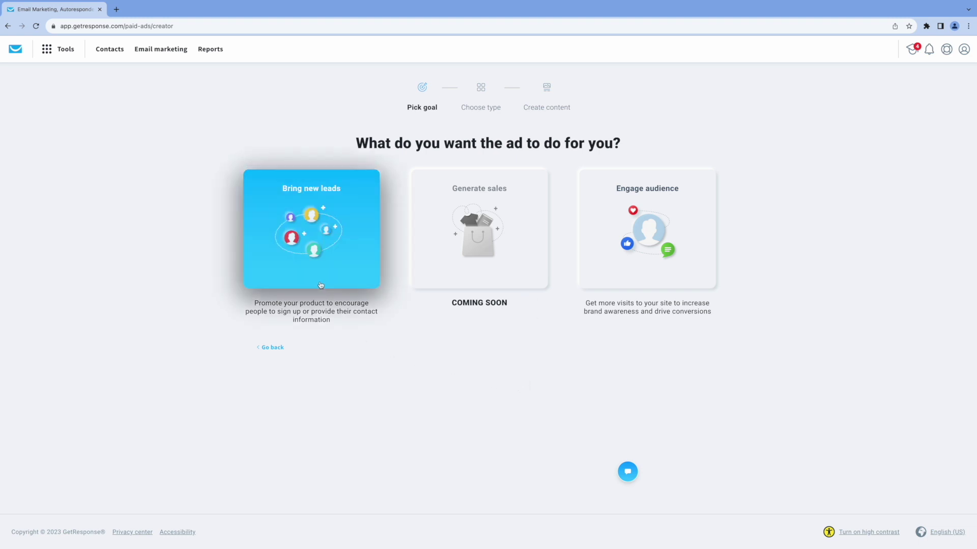
click(291, 257)
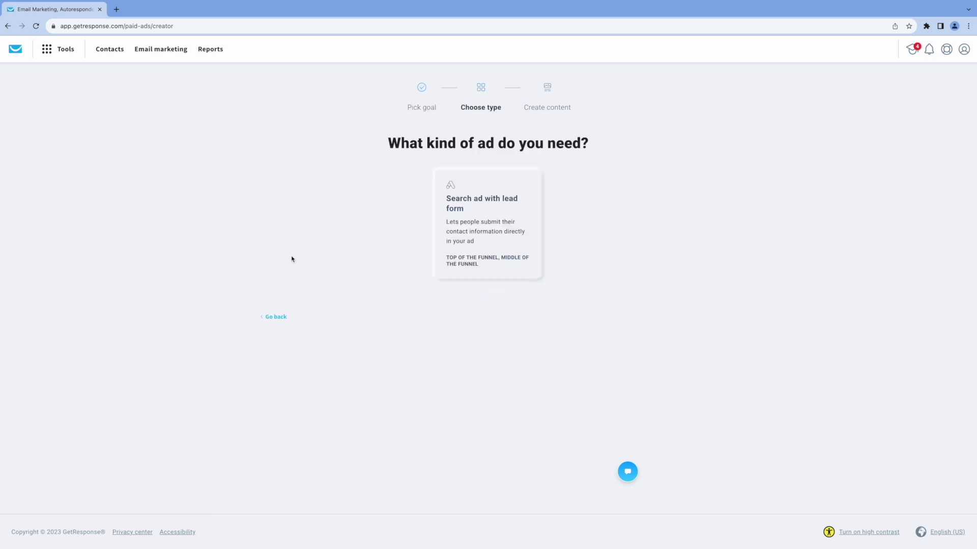
click(473, 220)
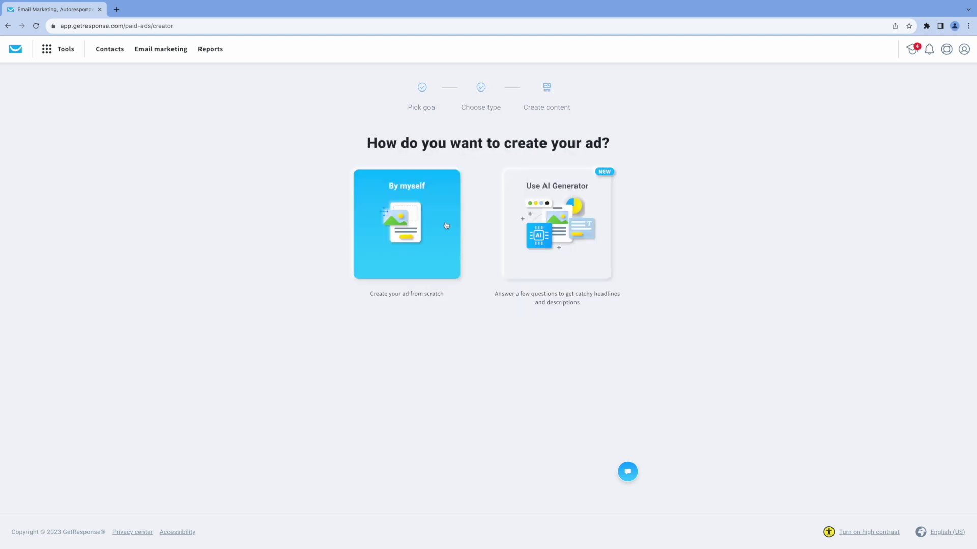
click(551, 229)
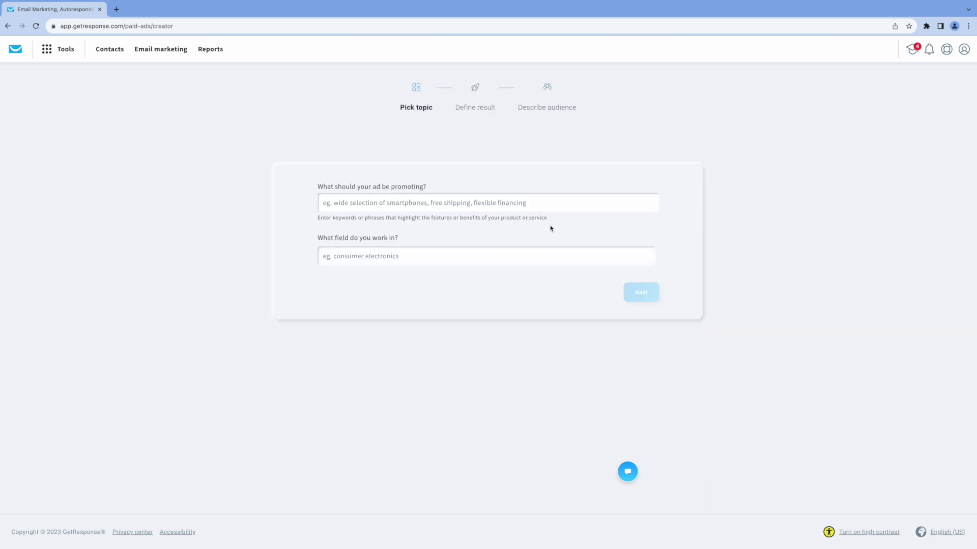
- Set the ad's promotion topic to "fitness program" and choose Health coaching as the field of work
text(fit)
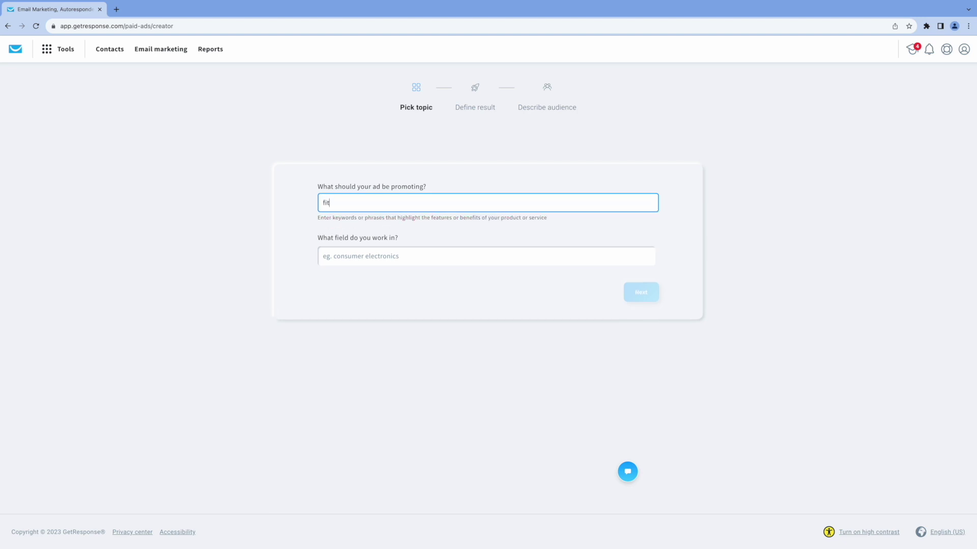
text(ness program)
key(Tab)
text(health)
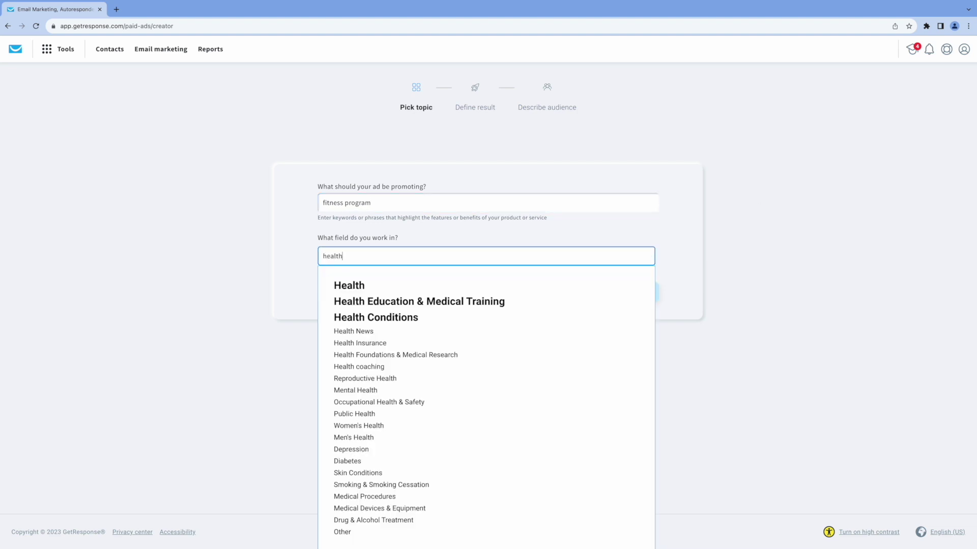
text( and)
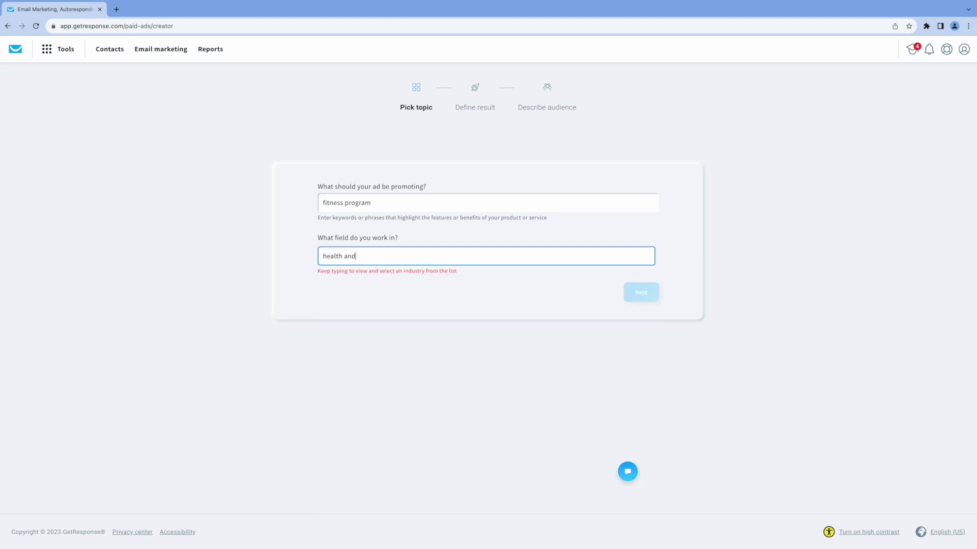
text( wellness)
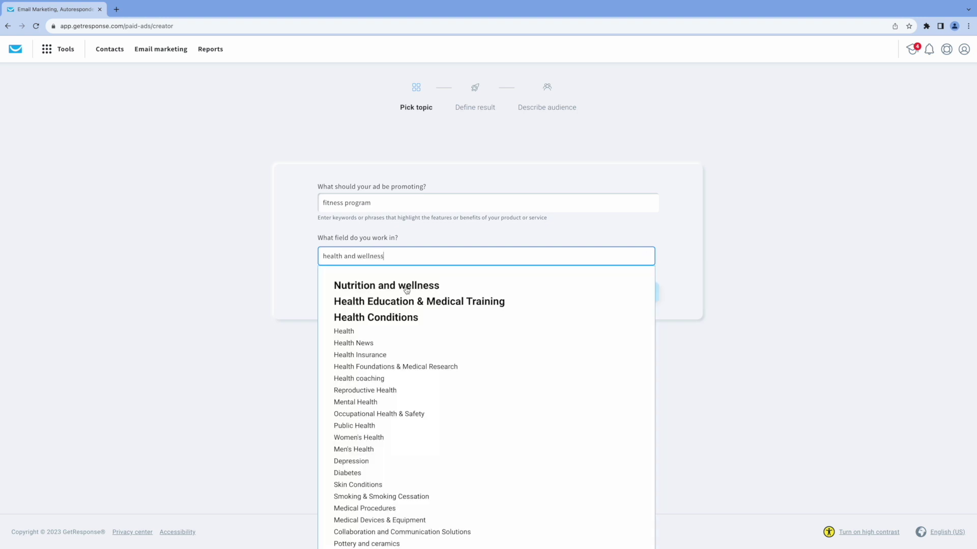
click(376, 379)
click(642, 295)
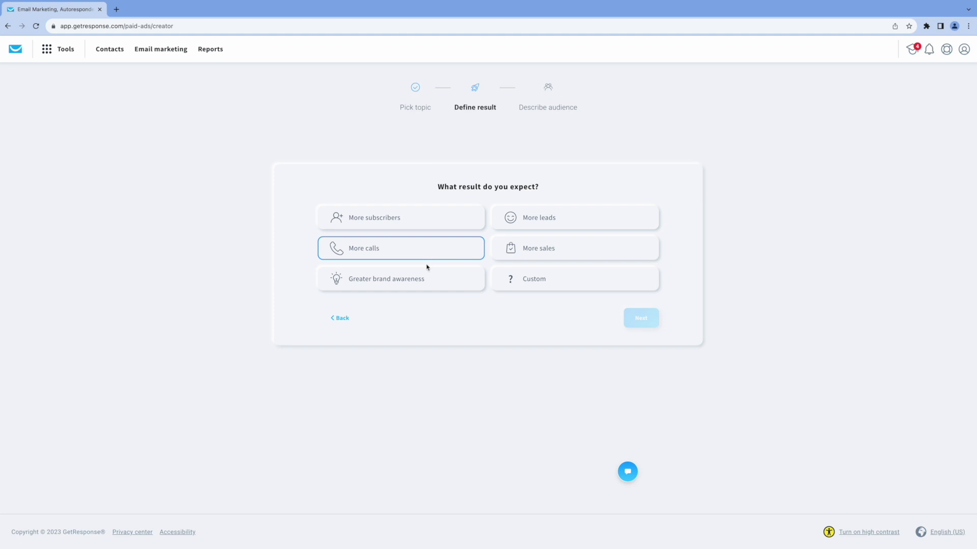
click(564, 222)
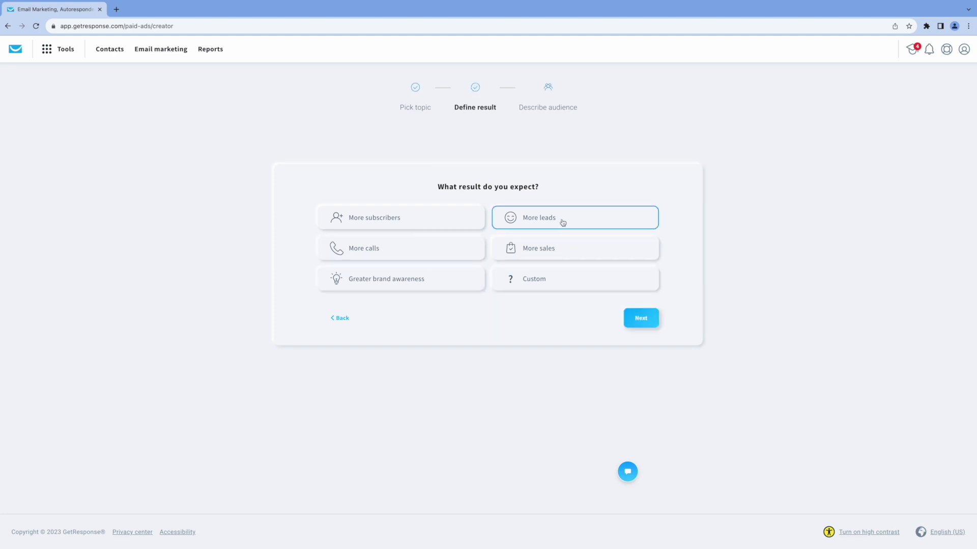
click(640, 318)
text(stay at home workers)
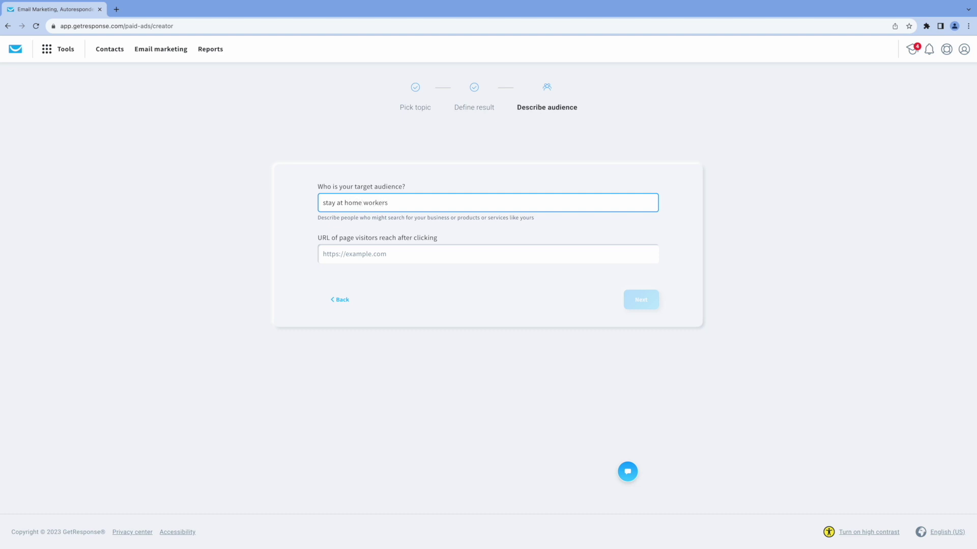
click(324, 254)
text(https://tuxdude.com/)
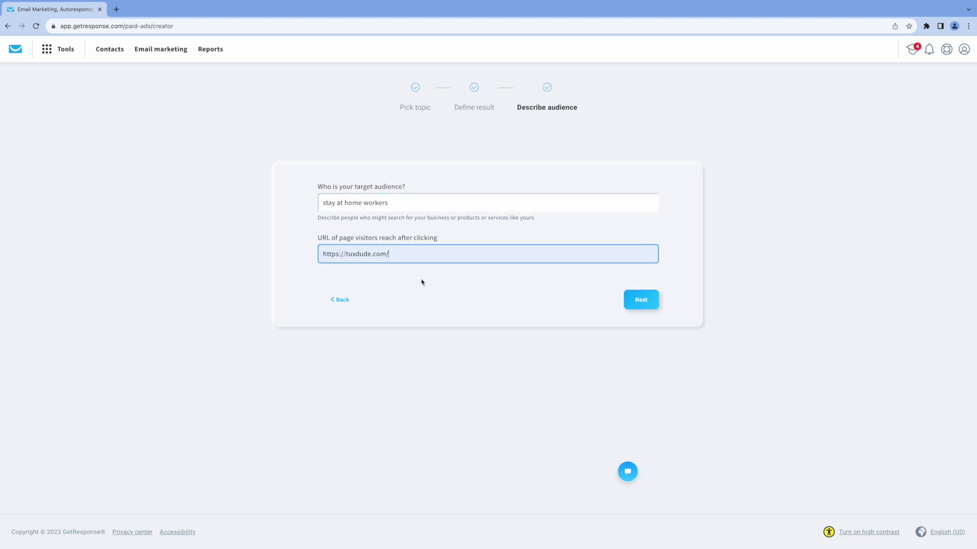
click(647, 306)
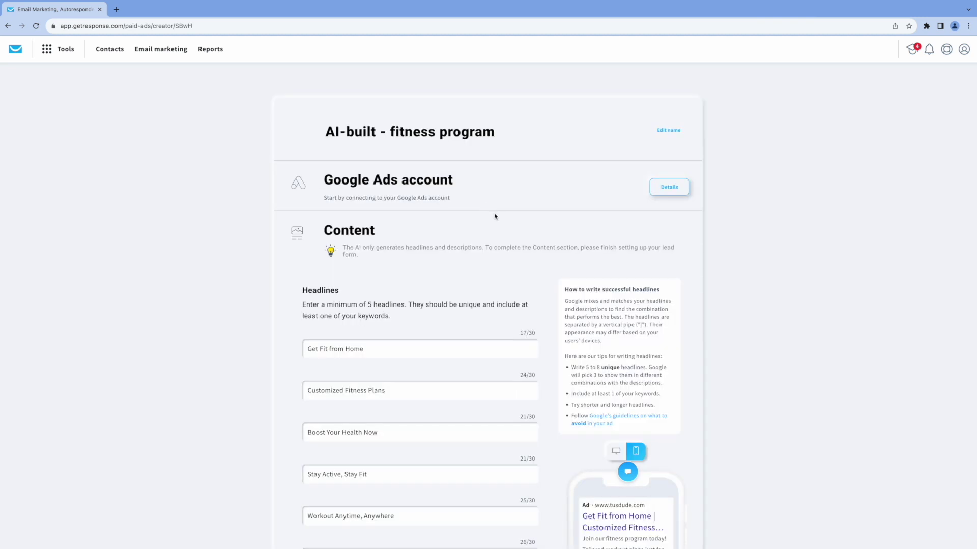
- Examine the AI-built ad's headlines, URL, descriptions, and the ad form and lead form settings
scroll(491, 214, down, 3)
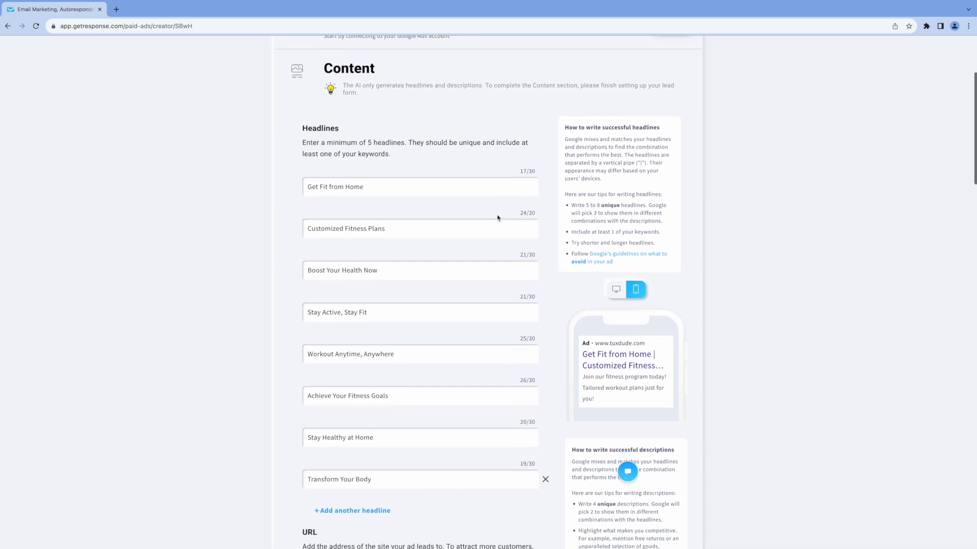
scroll(521, 276, down, 2)
scroll(521, 277, down, 8)
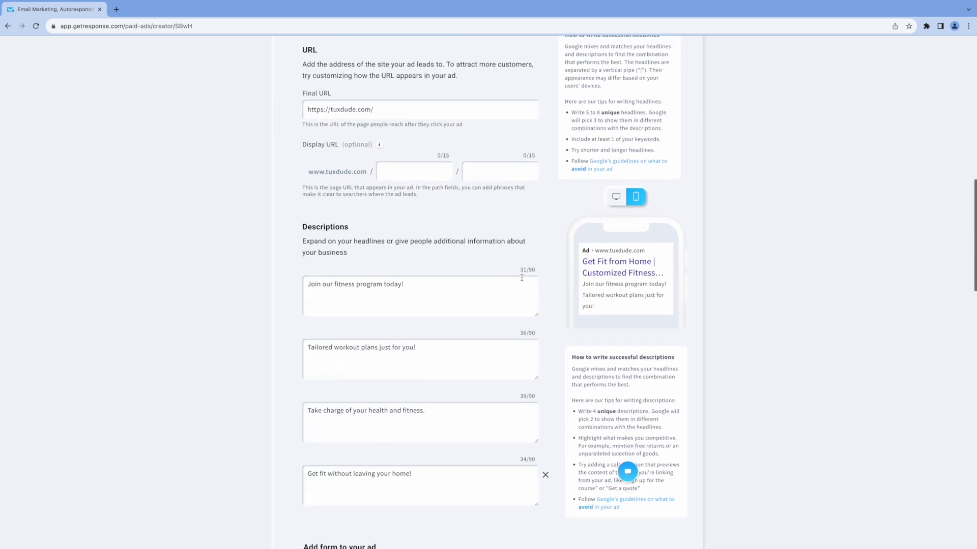
scroll(521, 278, down, 2)
scroll(522, 280, down, 5)
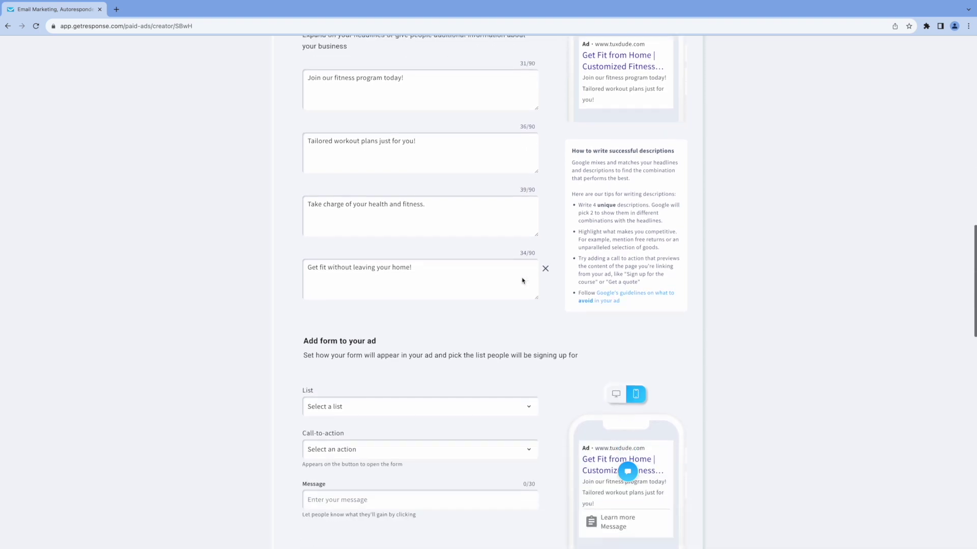
scroll(523, 281, down, 4)
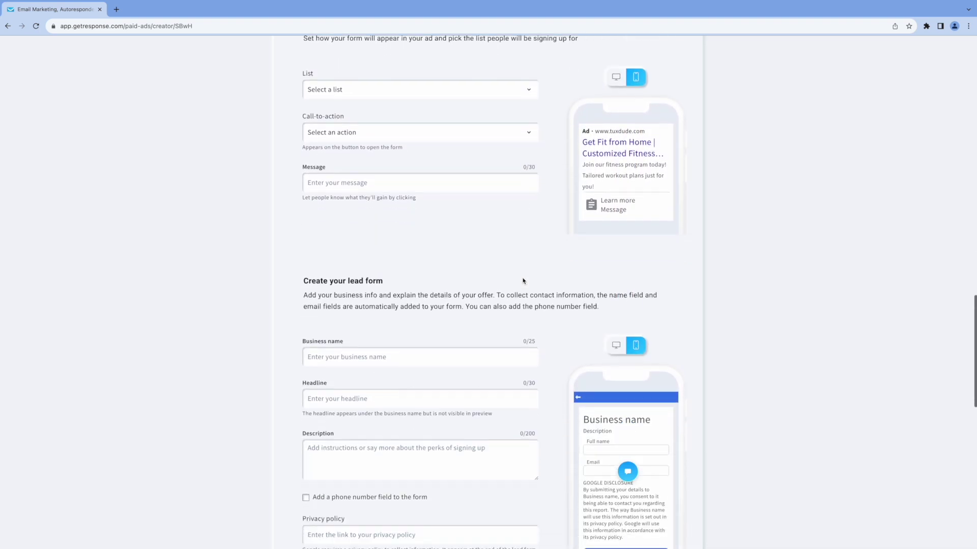
scroll(552, 222, up, 17)
scroll(551, 222, up, 5)
scroll(554, 233, down, 8)
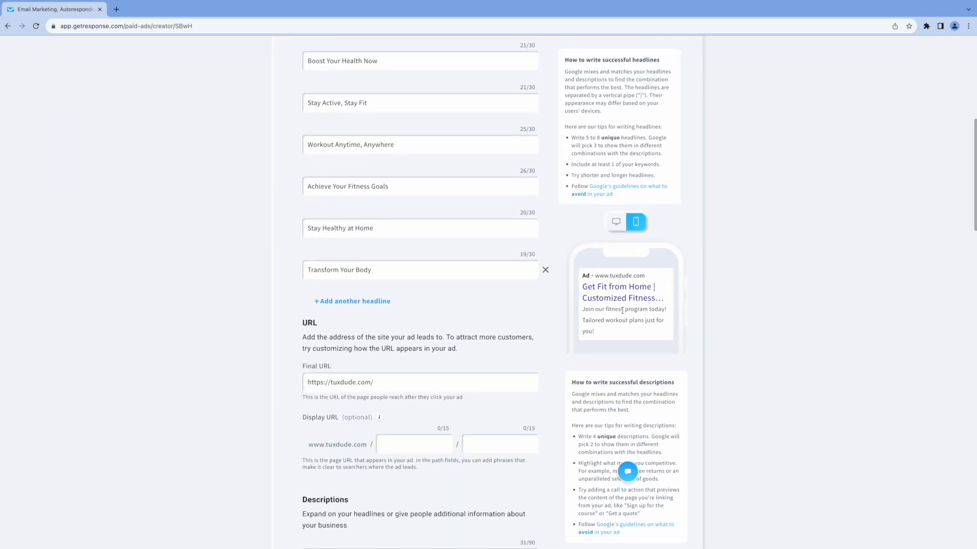